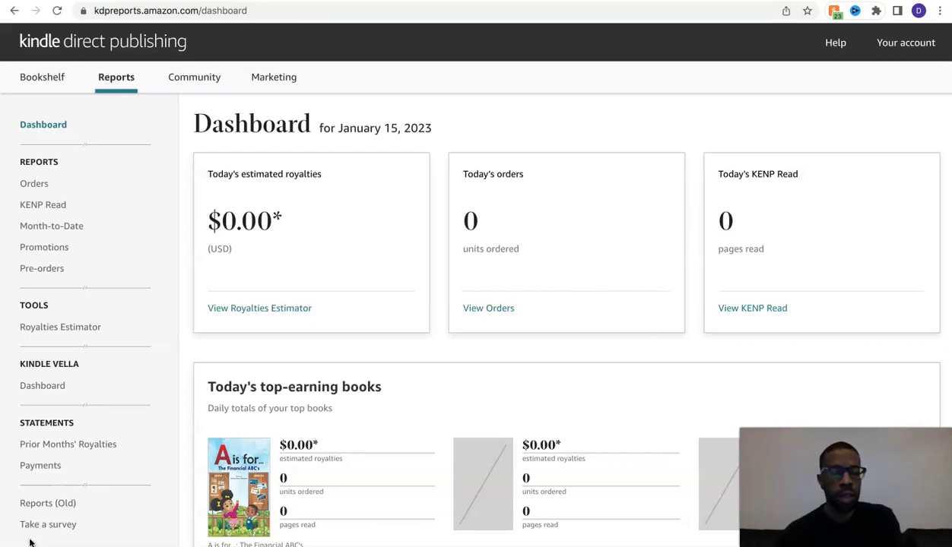
Open the Royalties Estimator and review this month's approximated royalties chart and per-book breakdown for all books
{"action": "left_click", "coordinate": [81, 329]}
{"action": "scroll", "coordinate": [388, 330], "scroll_direction": "down", "scroll_amount": 3}
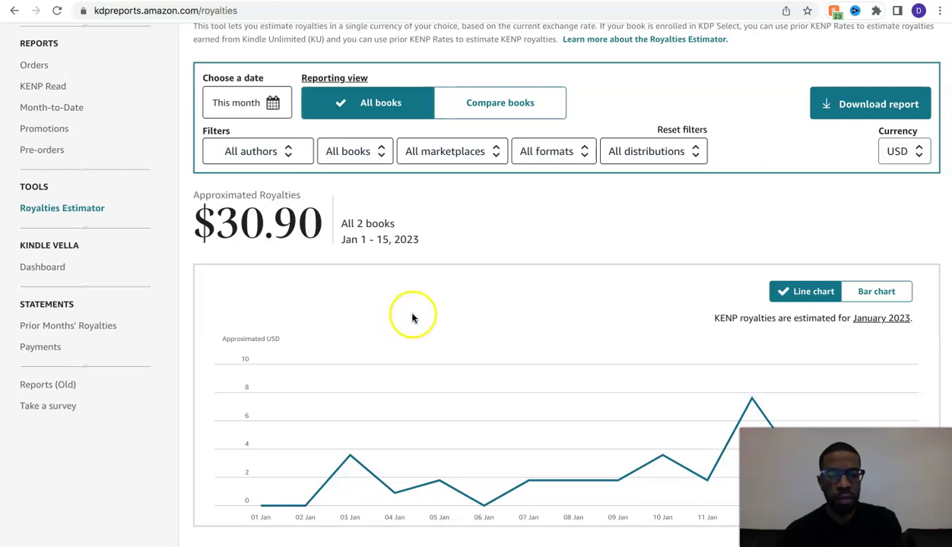
{"action": "scroll", "coordinate": [731, 270], "scroll_direction": "down", "scroll_amount": 1}
{"action": "scroll", "coordinate": [731, 269], "scroll_direction": "down", "scroll_amount": 3}
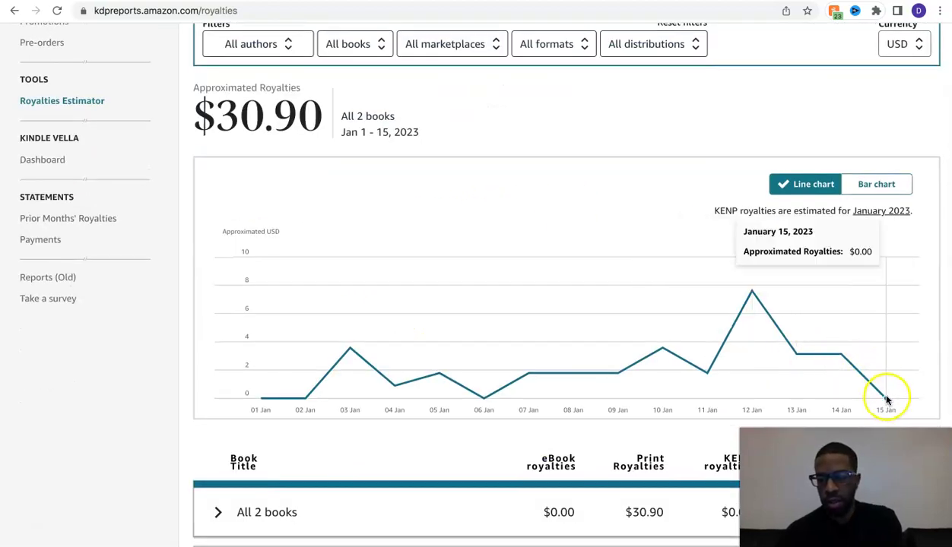
{"action": "scroll", "coordinate": [635, 314], "scroll_direction": "up", "scroll_amount": 5}
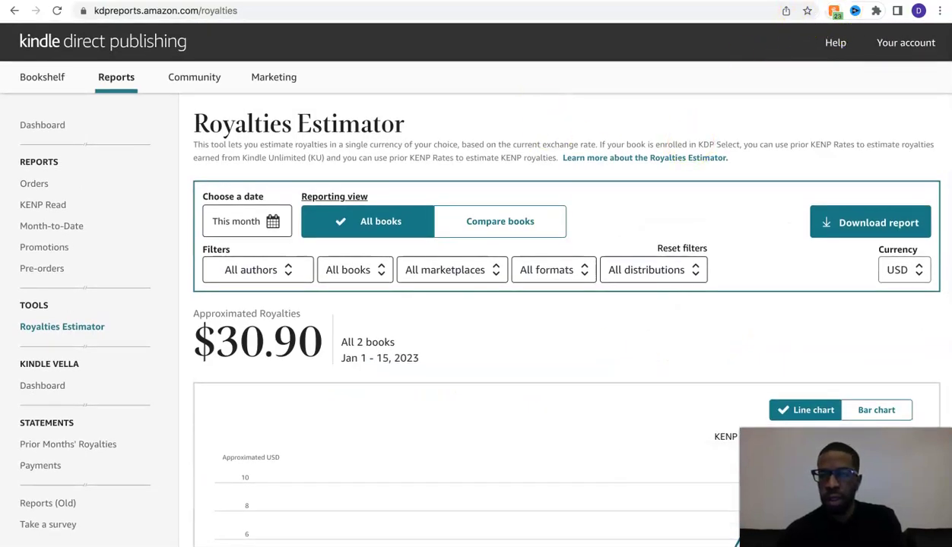
Switch to Amazon Ads and open the Credit auto January 2023 ad group inside the campaign of the same name
{"action": "left_click", "coordinate": [837, 2]}
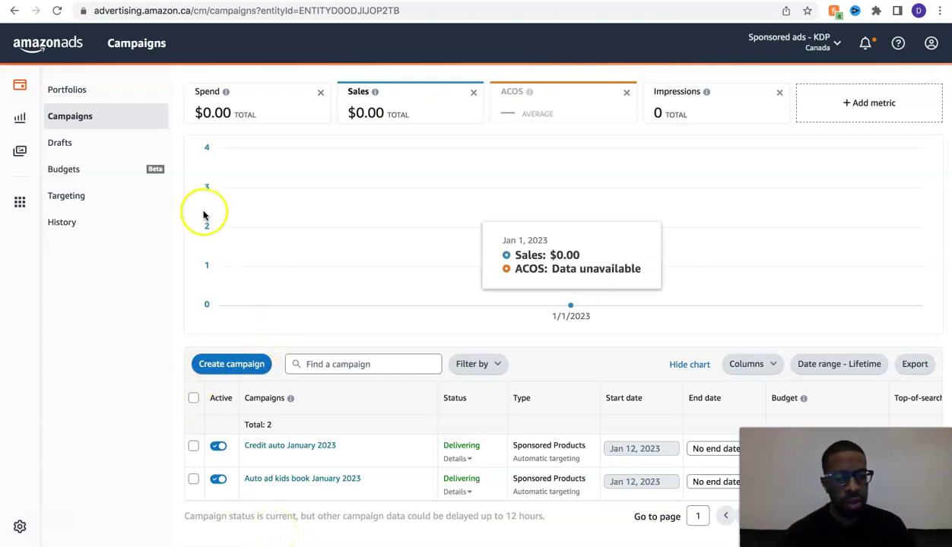
{"action": "left_click", "coordinate": [303, 449]}
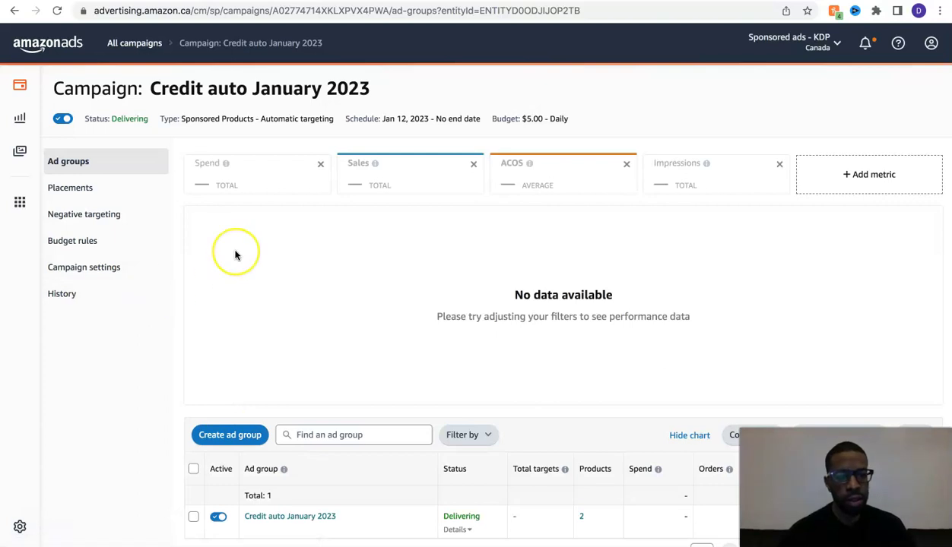
{"action": "scroll", "coordinate": [236, 255], "scroll_direction": "down", "scroll_amount": 1}
{"action": "scroll", "coordinate": [235, 255], "scroll_direction": "down", "scroll_amount": 2}
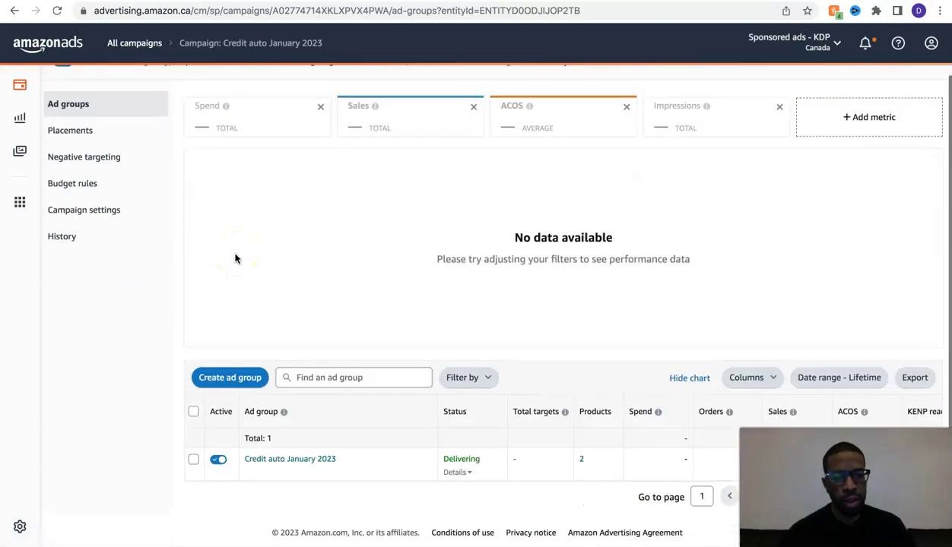
{"action": "left_click", "coordinate": [282, 461]}
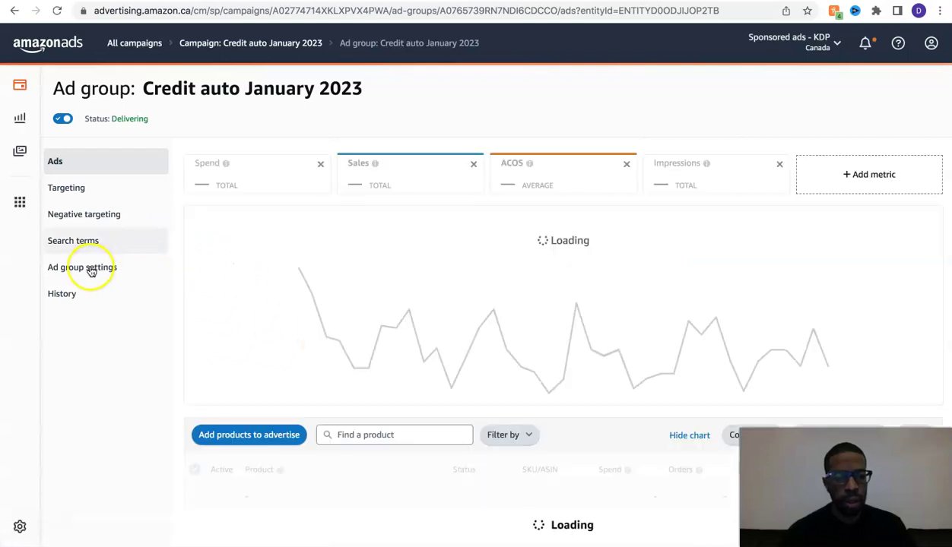
Set the Credit auto January 2023 ad group's default bid to $0.18 and save it
{"action": "left_click", "coordinate": [93, 270]}
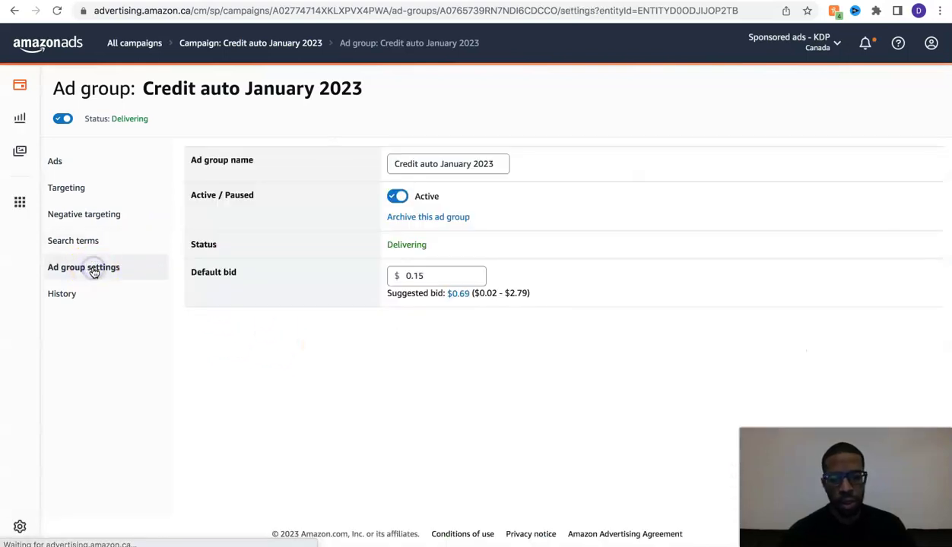
{"action": "left_click", "coordinate": [439, 277]}
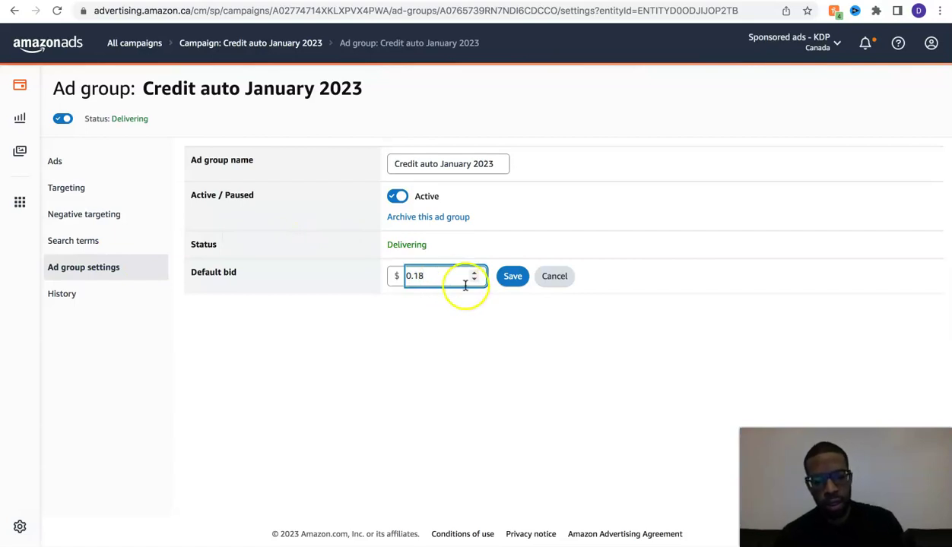
{"action": "left_click", "coordinate": [512, 279]}
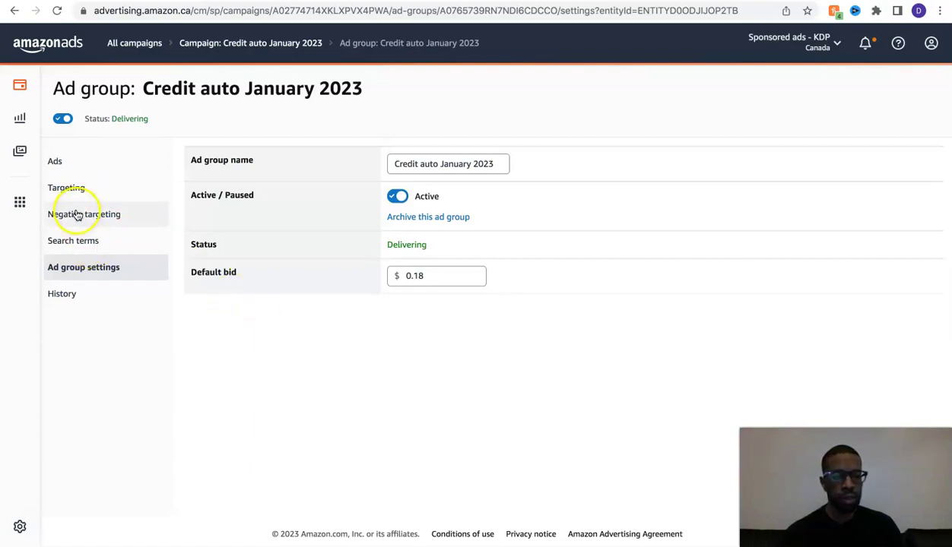
Review the products advertised in the Credit auto January 2023 ad group
{"action": "left_click", "coordinate": [54, 163]}
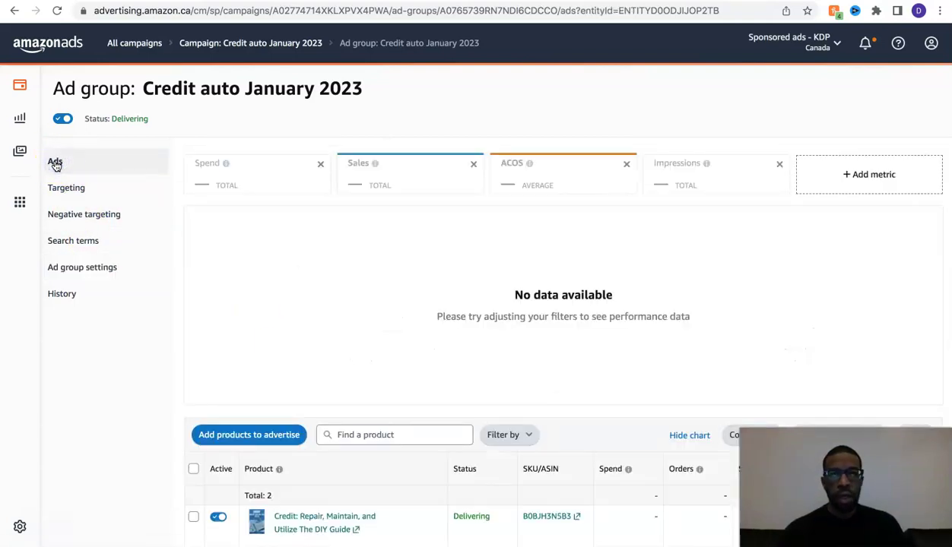
{"action": "scroll", "coordinate": [217, 284], "scroll_direction": "down", "scroll_amount": 1}
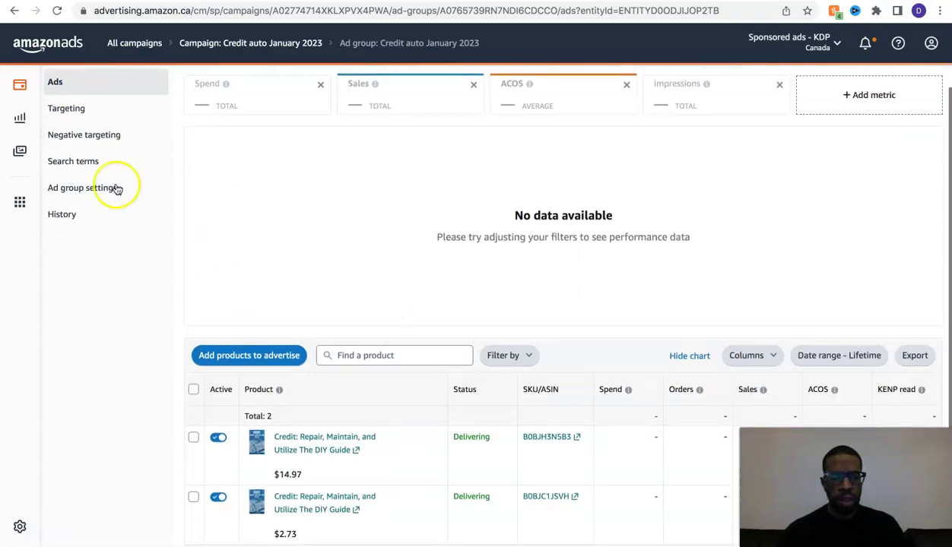
{"action": "scroll", "coordinate": [88, 200], "scroll_direction": "up", "scroll_amount": 1}
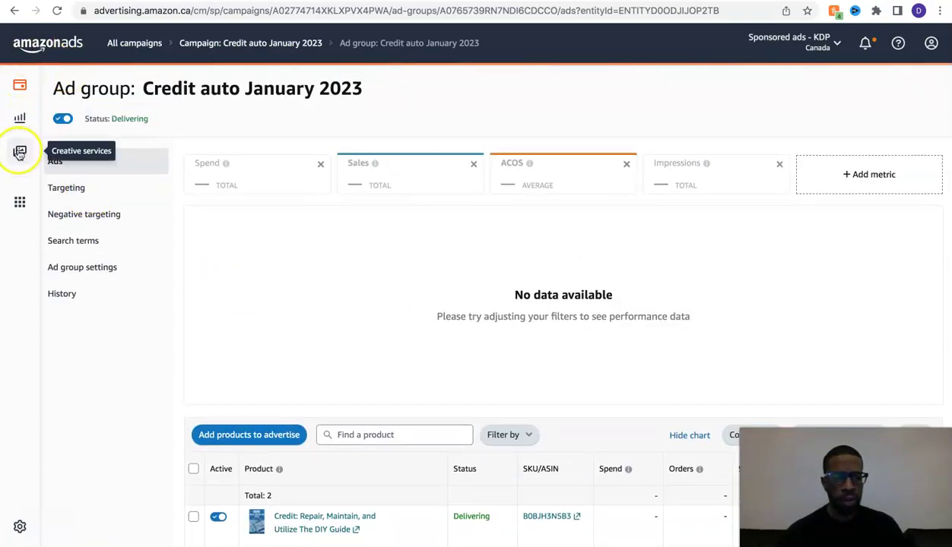
Return to the campaign list and open the Auto ad kids book January 2023 campaign
{"action": "left_click", "coordinate": [23, 122]}
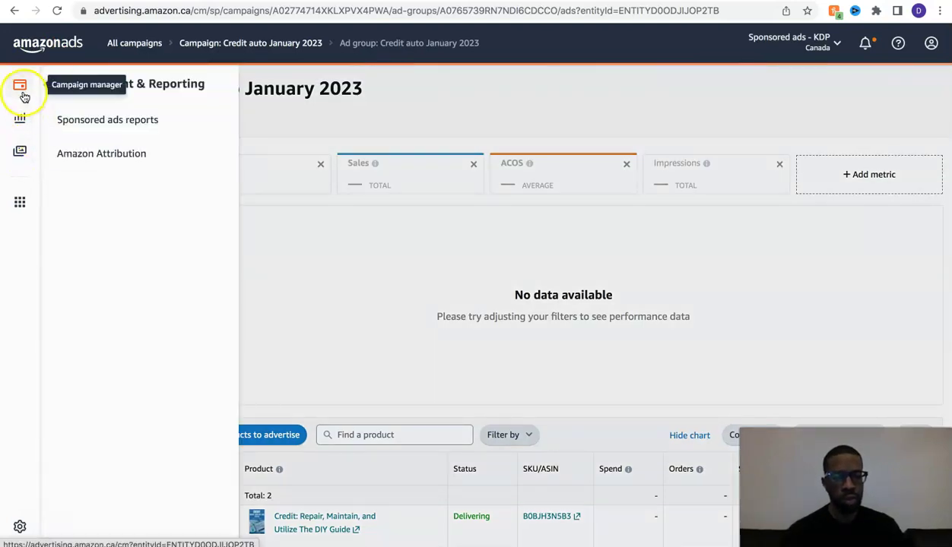
{"action": "left_click", "coordinate": [23, 92]}
{"action": "left_click", "coordinate": [23, 92]}
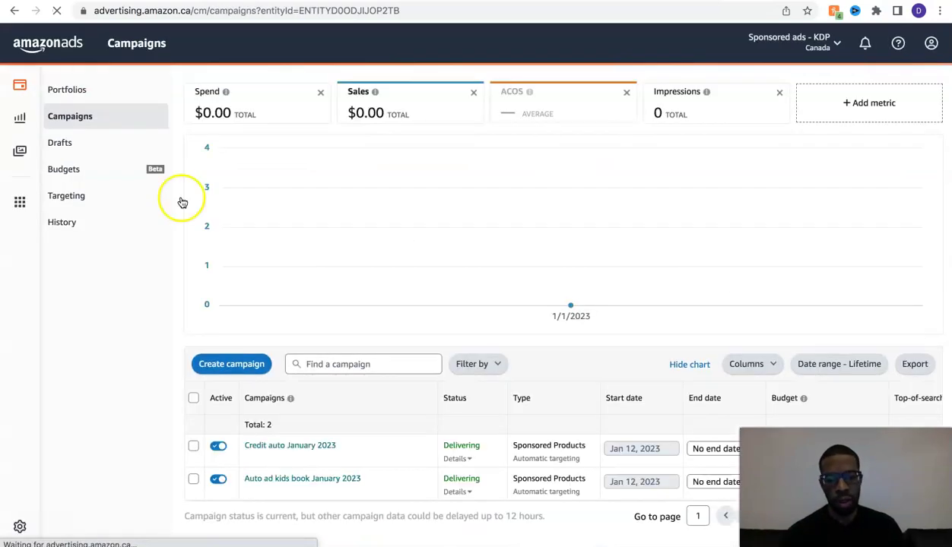
{"action": "scroll", "coordinate": [373, 358], "scroll_direction": "down", "scroll_amount": 1}
{"action": "left_click", "coordinate": [292, 441]}
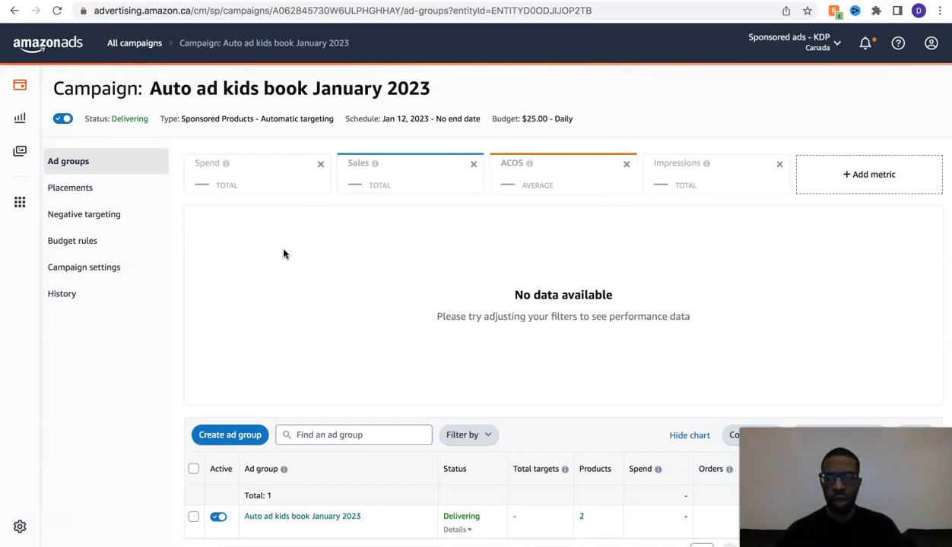
Open the campaign's Auto ad kids book January 2023 ad group and look over its advertised products
{"action": "left_click", "coordinate": [342, 287]}
{"action": "scroll", "coordinate": [342, 286], "scroll_direction": "down", "scroll_amount": 1}
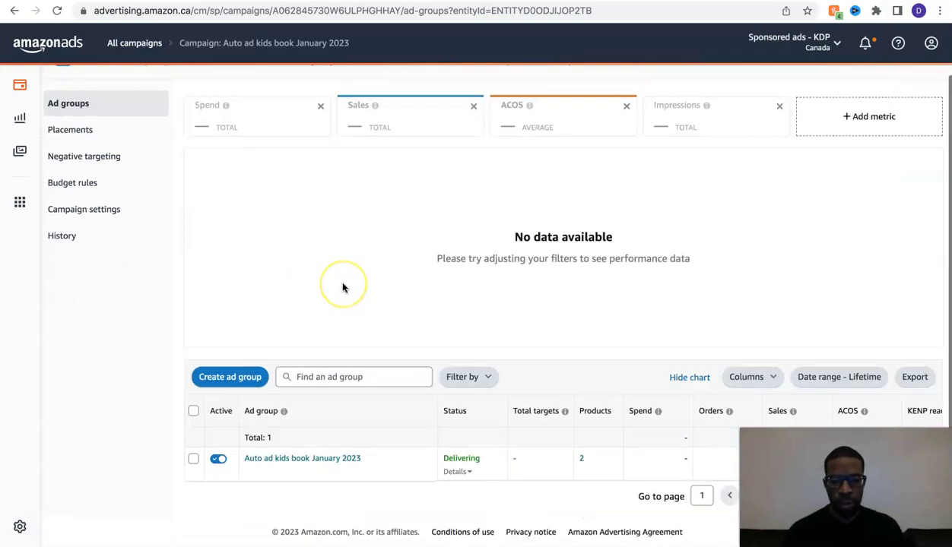
{"action": "left_click", "coordinate": [299, 462]}
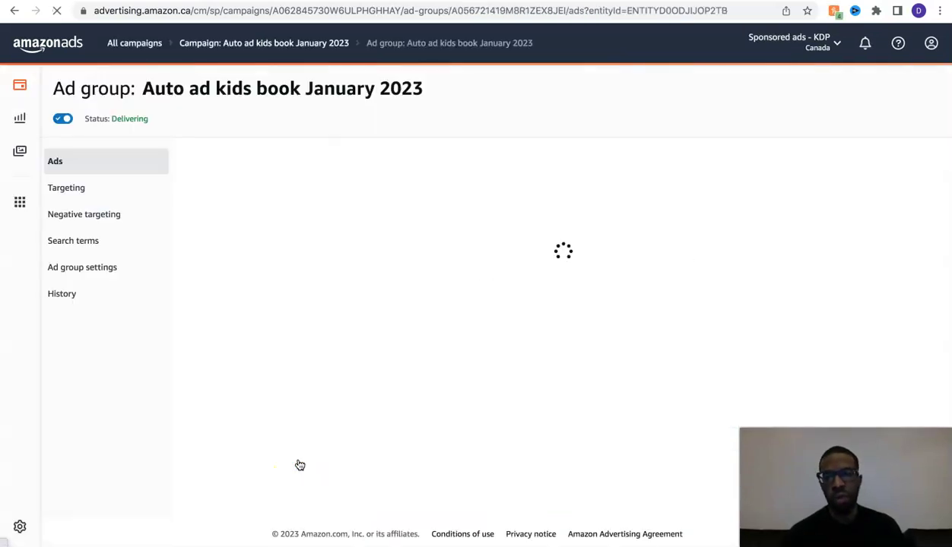
{"action": "left_click", "coordinate": [272, 413]}
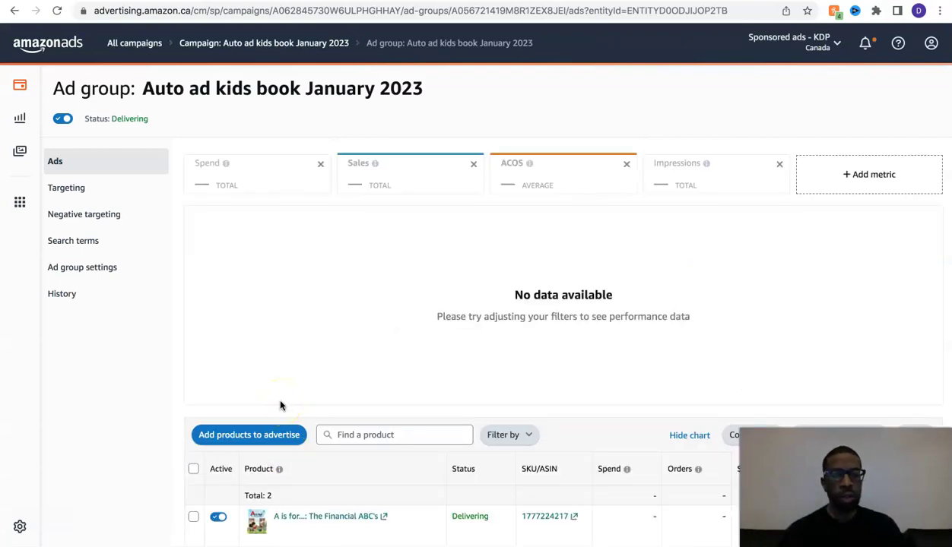
{"action": "scroll", "coordinate": [308, 335], "scroll_direction": "down", "scroll_amount": 1}
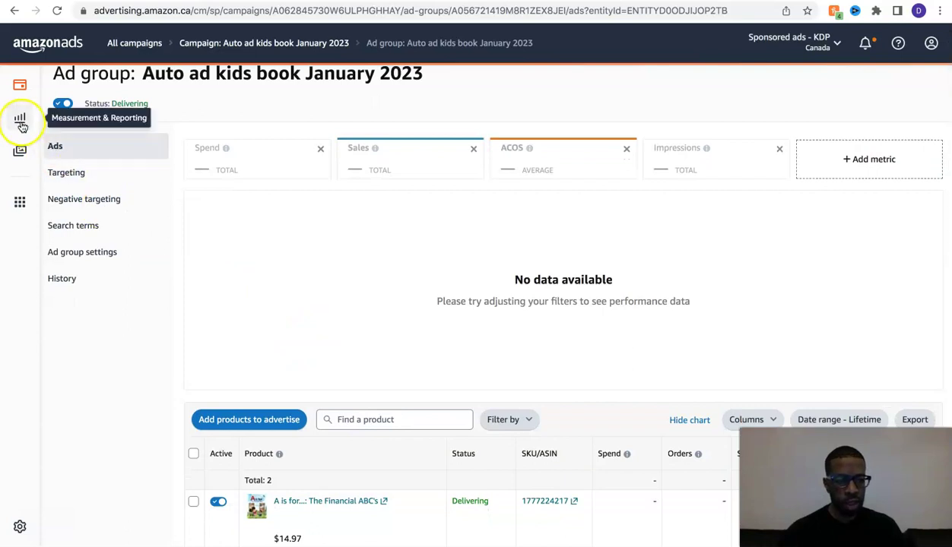
Go back to the campaign list, reopen the Auto ad kids book January 2023 ad group and check its advertised book editions
{"action": "left_click", "coordinate": [20, 87]}
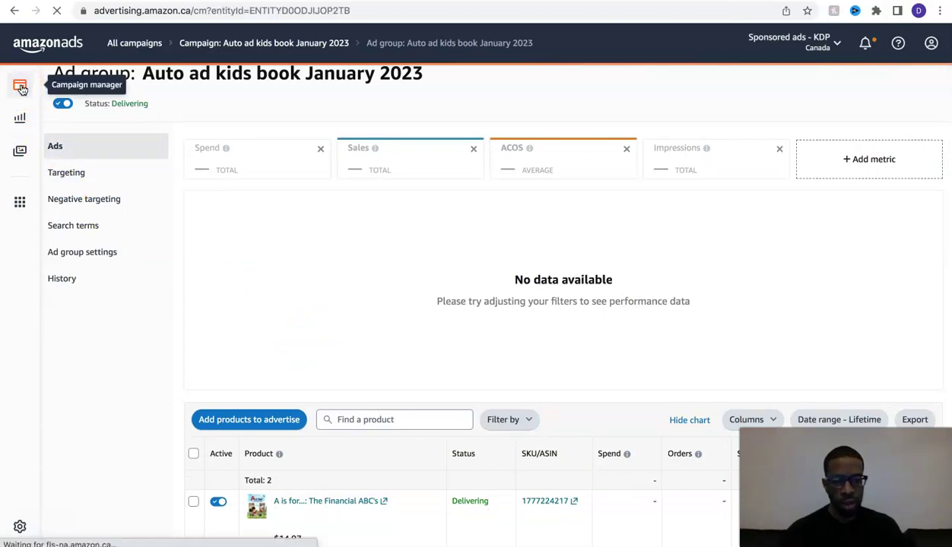
{"action": "scroll", "coordinate": [356, 292], "scroll_direction": "down", "scroll_amount": 1}
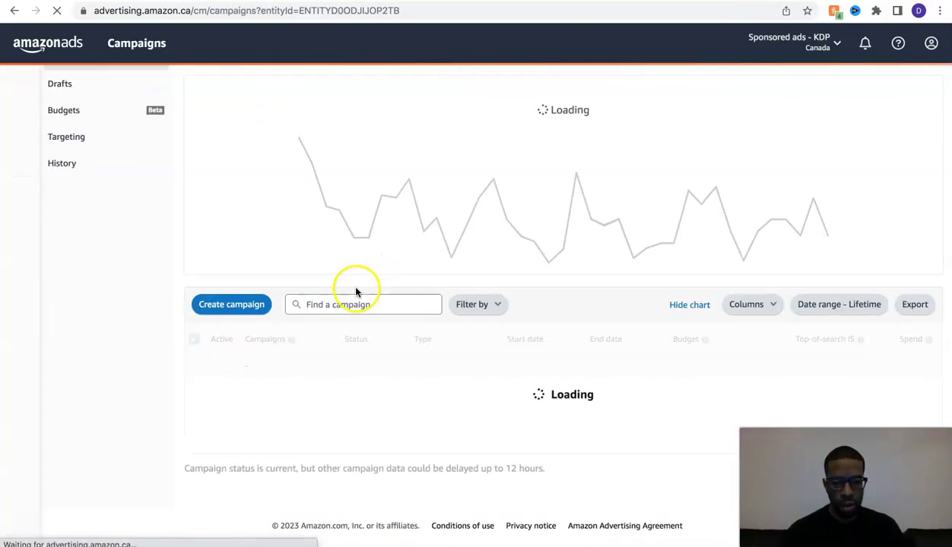
{"action": "left_click", "coordinate": [291, 440]}
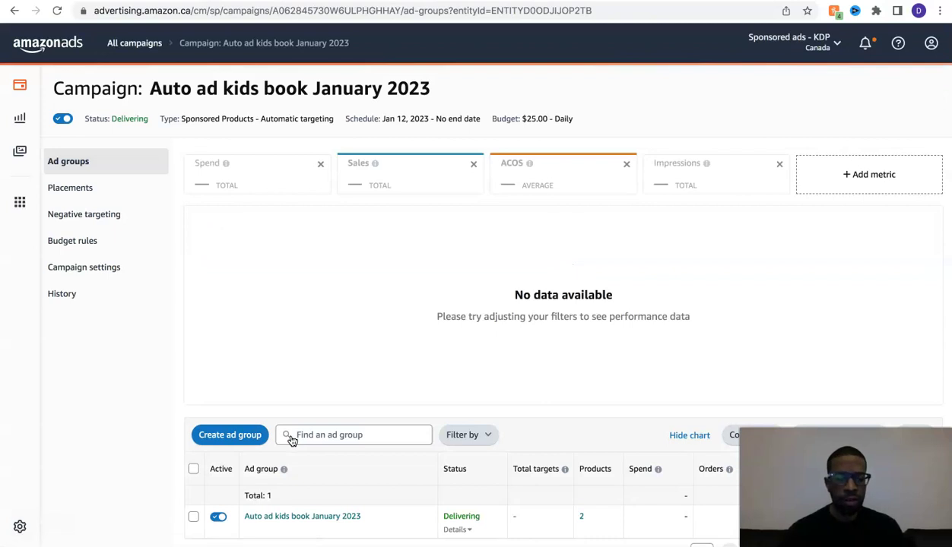
{"action": "scroll", "coordinate": [310, 336], "scroll_direction": "down", "scroll_amount": 2}
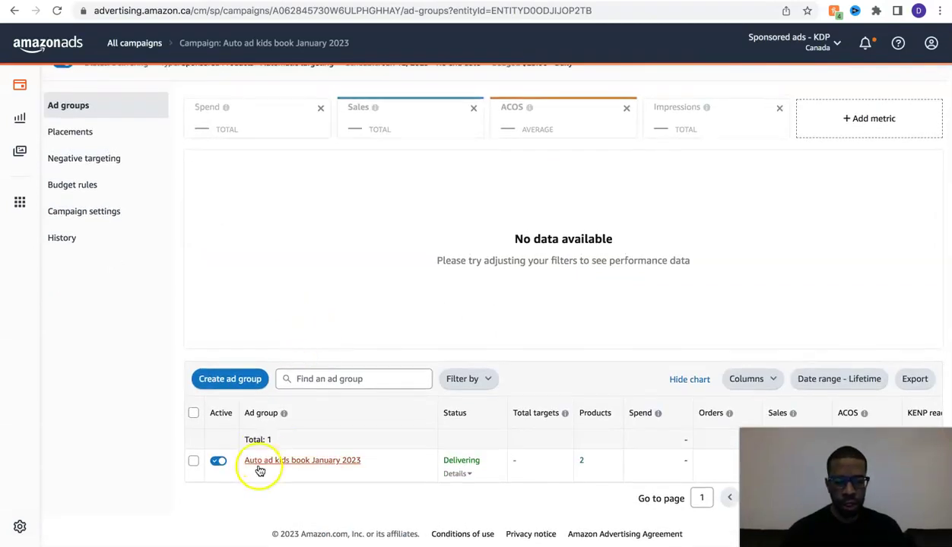
{"action": "left_click", "coordinate": [271, 460]}
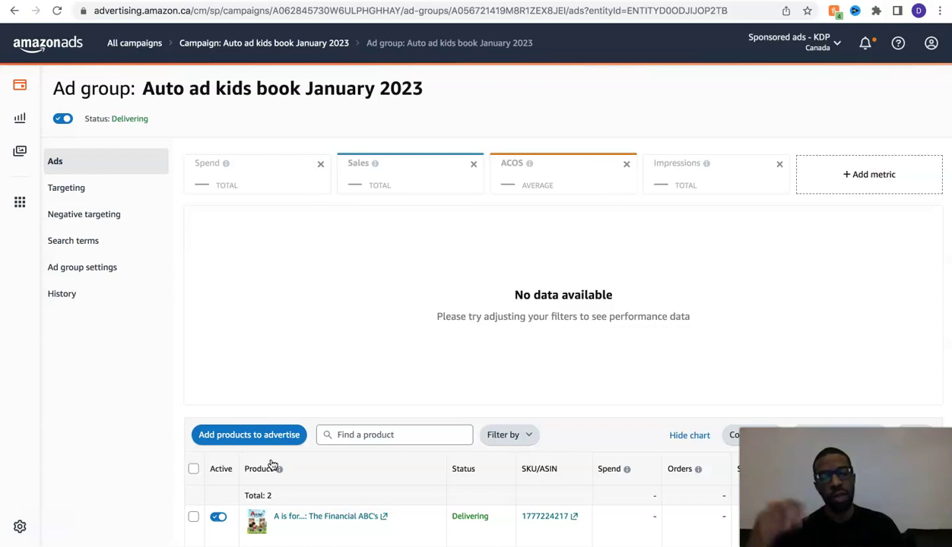
{"action": "scroll", "coordinate": [325, 417], "scroll_direction": "down", "scroll_amount": 2}
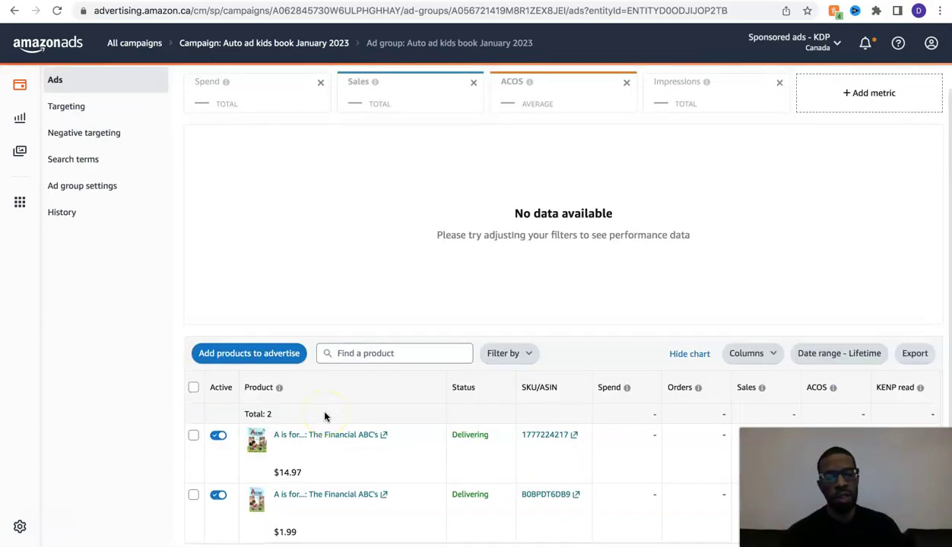
{"action": "scroll", "coordinate": [325, 417], "scroll_direction": "up", "scroll_amount": 2}
Set the Auto ad kids book January 2023 ad group's default bid to $0.11 and save it
{"action": "left_click", "coordinate": [110, 267]}
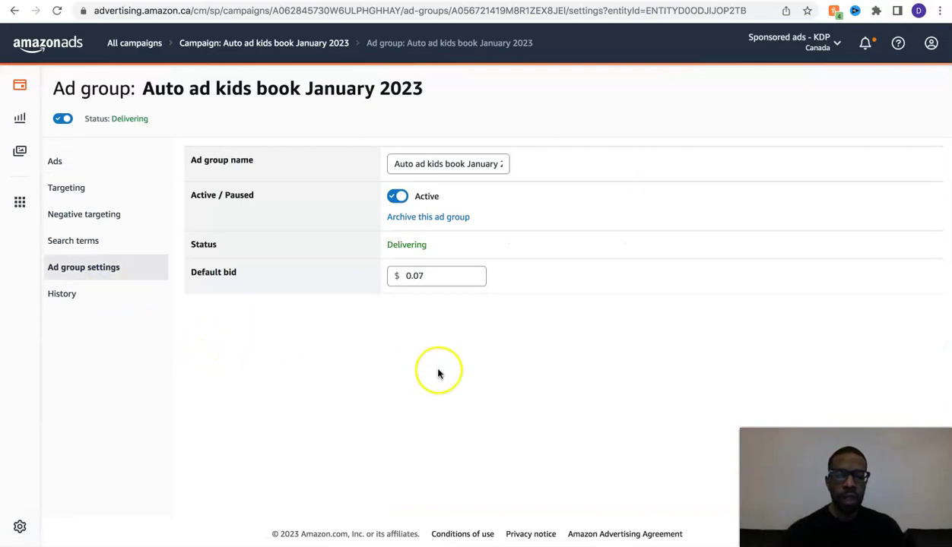
{"action": "left_click", "coordinate": [439, 276]}
{"action": "key", "text": "BackSpace"}
{"action": "key", "text": "BackSpace"}
{"action": "type", "text": "11"}
{"action": "left_click", "coordinate": [510, 277]}
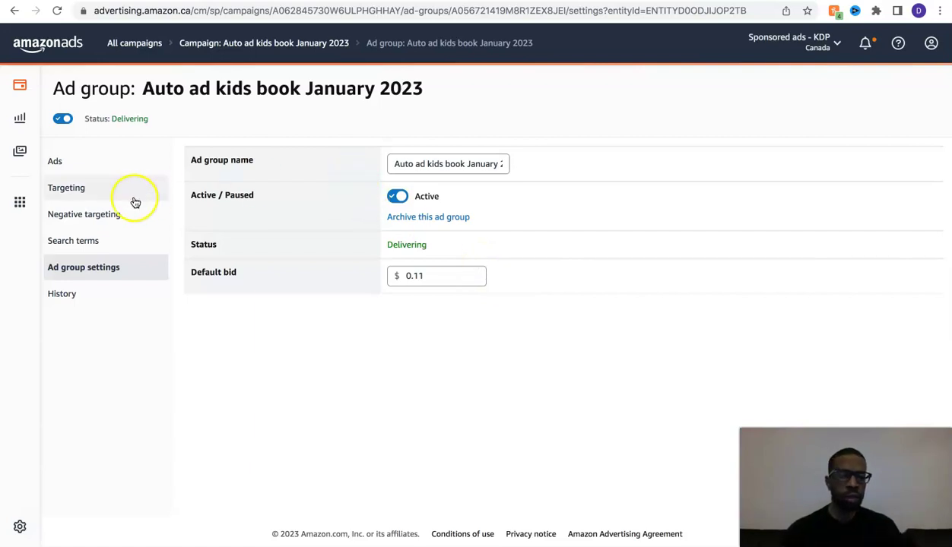
Return to the campaign list and switch the Sponsored ads - KDP account from Canada to United States
{"action": "left_click", "coordinate": [22, 120]}
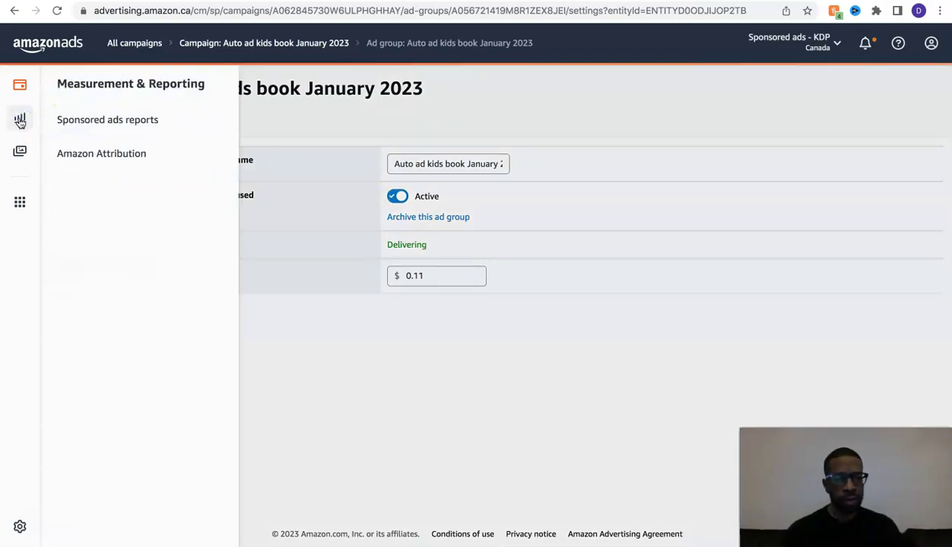
{"action": "left_click", "coordinate": [20, 119]}
{"action": "left_click", "coordinate": [19, 87]}
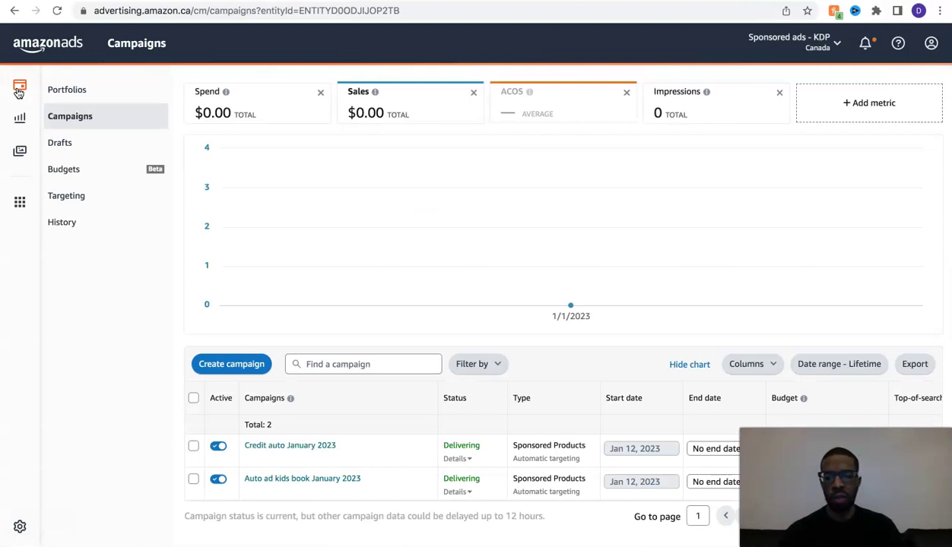
{"action": "left_click", "coordinate": [787, 47]}
{"action": "left_click", "coordinate": [752, 142]}
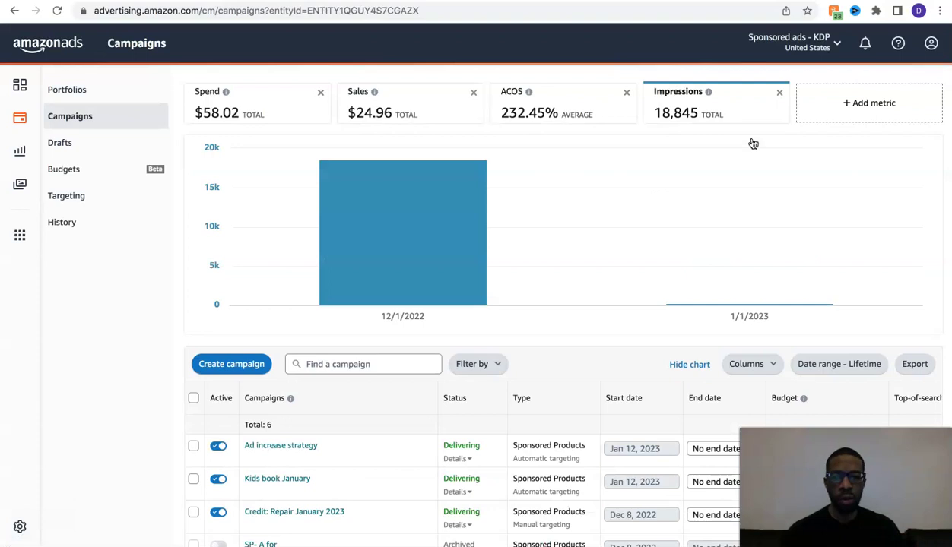
Examine the United States account's January impressions and each campaign's budget, spend, orders and sales
{"action": "left_click", "coordinate": [751, 135]}
{"action": "scroll", "coordinate": [751, 135], "scroll_direction": "down", "scroll_amount": 3}
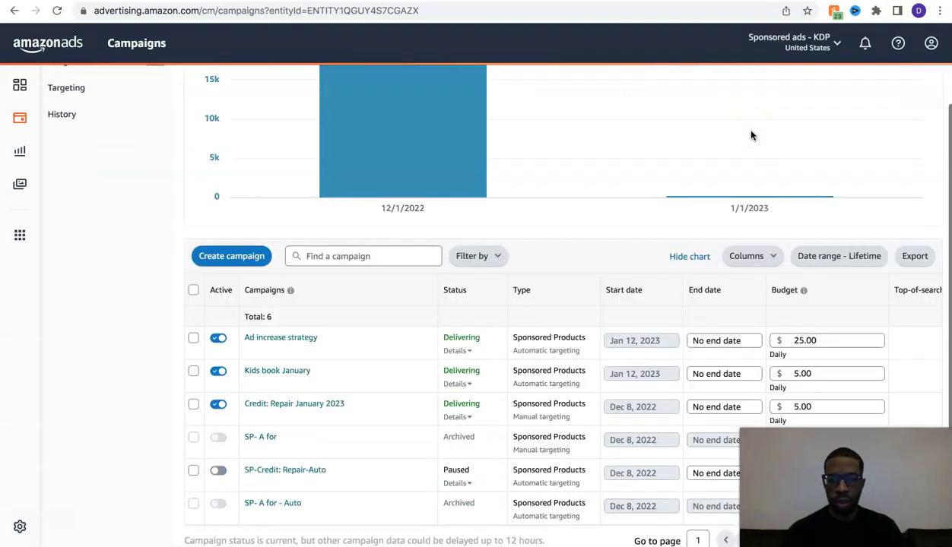
{"action": "mouse_move", "coordinate": [735, 196]}
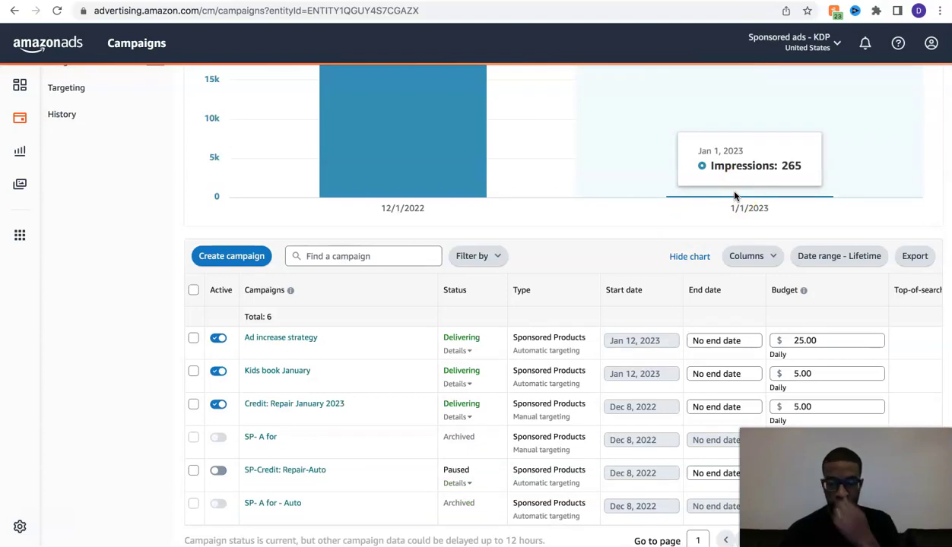
{"action": "scroll", "coordinate": [661, 366], "scroll_direction": "right", "scroll_amount": 2}
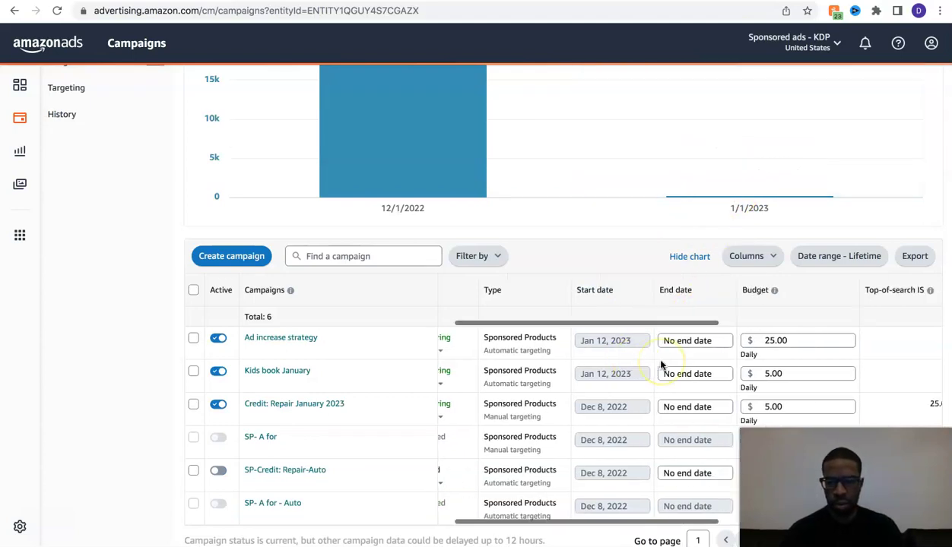
{"action": "scroll", "coordinate": [660, 366], "scroll_direction": "right", "scroll_amount": 6}
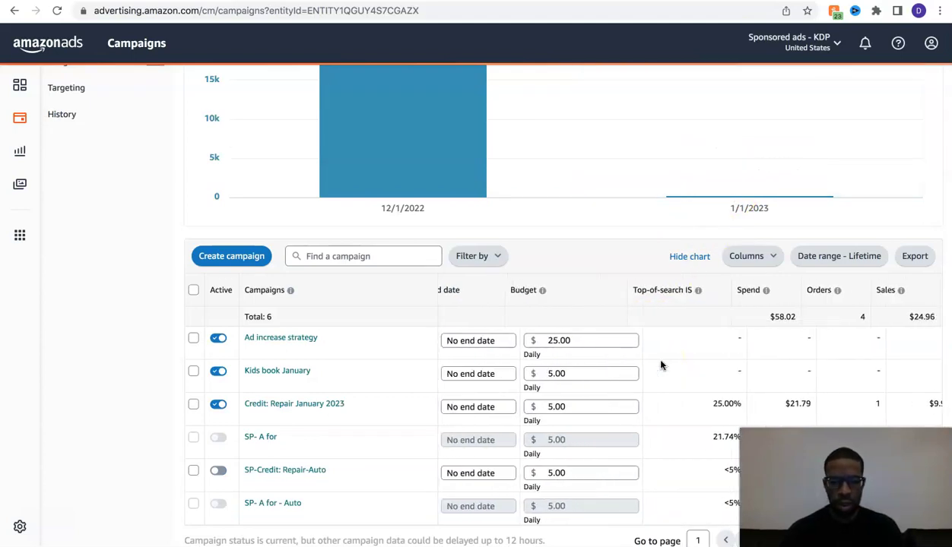
Open the Ad increase strategy campaign and check its advertised book editions and their status
{"action": "scroll", "coordinate": [661, 365], "scroll_direction": "left", "scroll_amount": 8}
{"action": "left_click", "coordinate": [296, 341]}
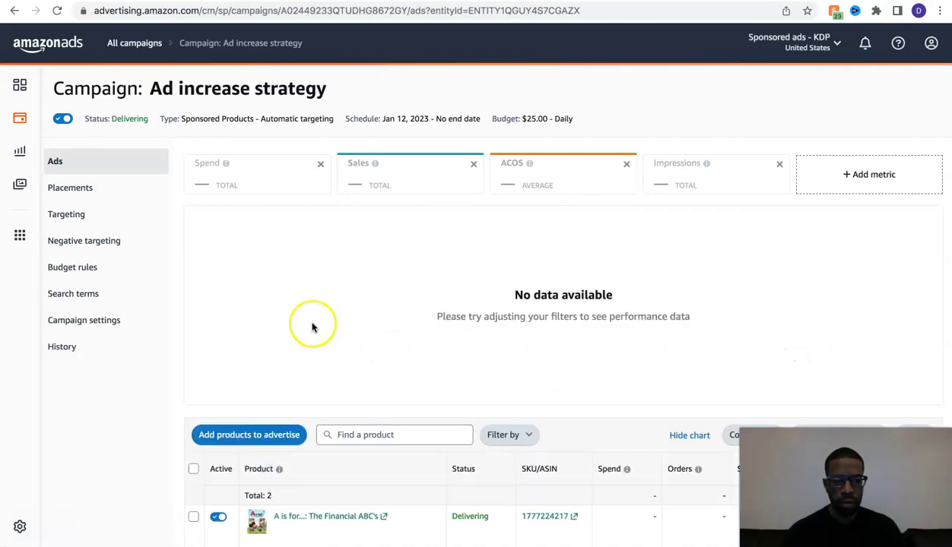
{"action": "scroll", "coordinate": [326, 319], "scroll_direction": "down", "scroll_amount": 3}
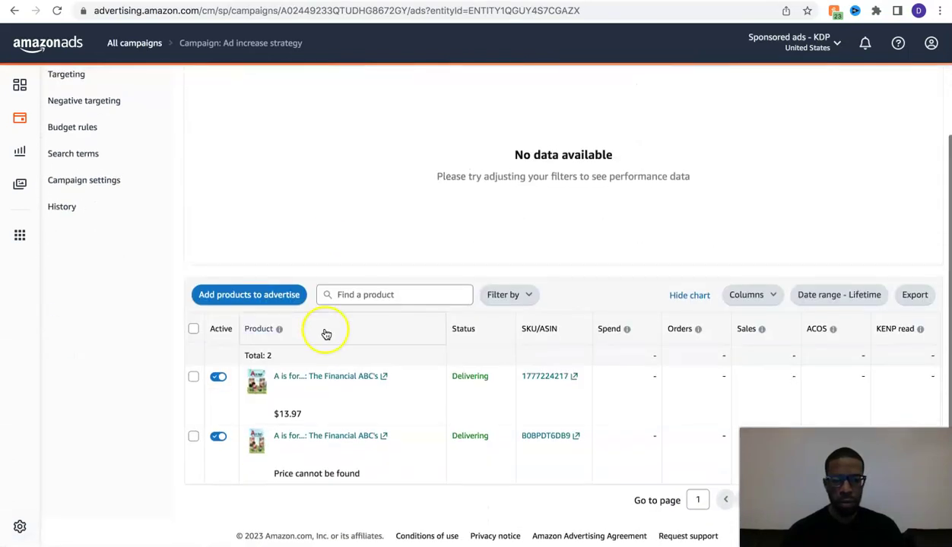
{"action": "scroll", "coordinate": [523, 430], "scroll_direction": "right", "scroll_amount": 1}
{"action": "scroll", "coordinate": [525, 429], "scroll_direction": "left", "scroll_amount": 1}
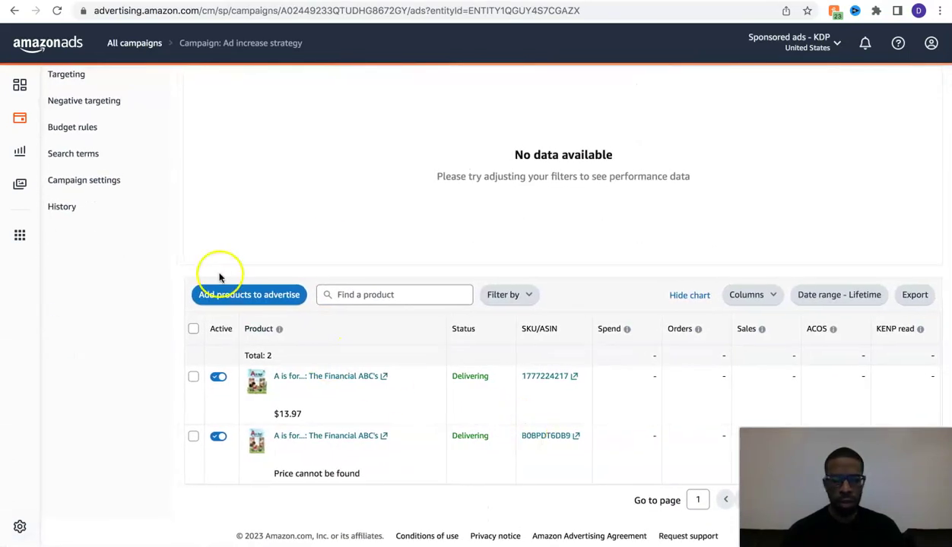
Set the Ad increase strategy campaign's default bid to $0.11 and save it
{"action": "left_click", "coordinate": [80, 181]}
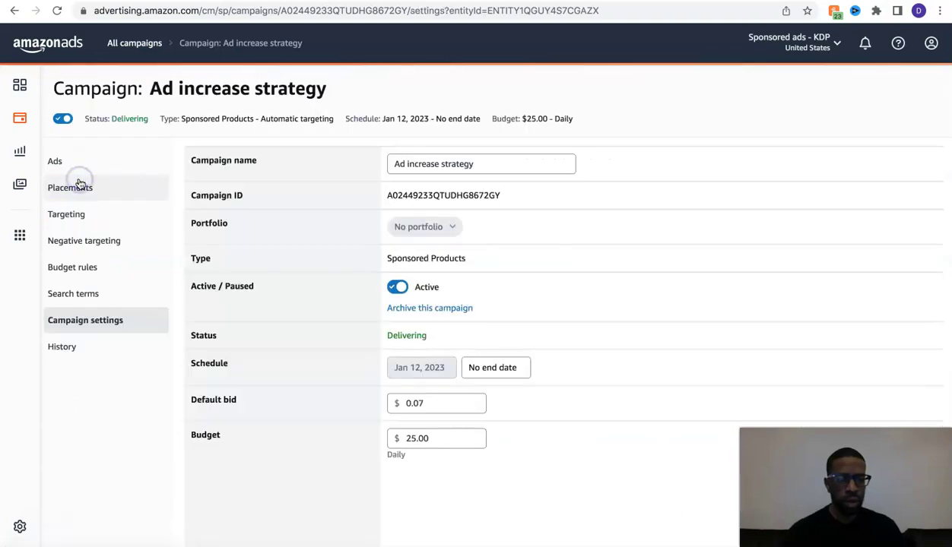
{"action": "left_click", "coordinate": [438, 399]}
{"action": "double_click", "coordinate": [438, 399]}
{"action": "type", "text": "0.11"}
{"action": "left_click", "coordinate": [511, 404]}
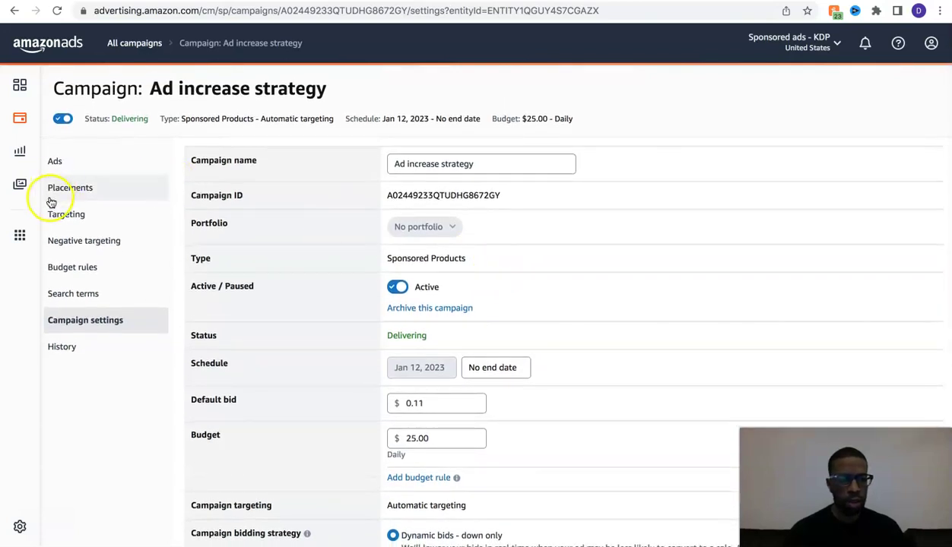
Go back to the Ad increase strategy campaign's ads and review its performance chart and product list
{"action": "left_click", "coordinate": [54, 161]}
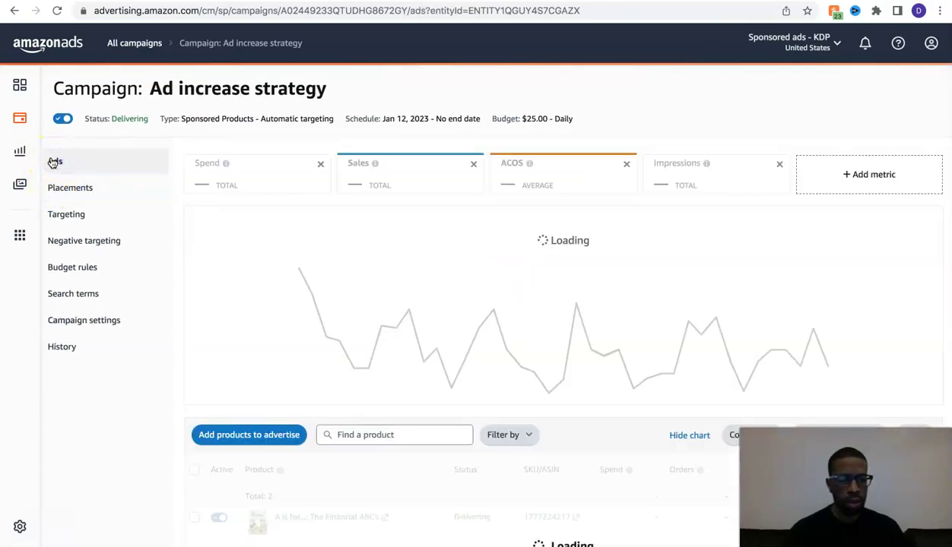
{"action": "scroll", "coordinate": [300, 276], "scroll_direction": "down", "scroll_amount": 2}
{"action": "scroll", "coordinate": [301, 278], "scroll_direction": "up", "scroll_amount": 2}
{"action": "scroll", "coordinate": [301, 276], "scroll_direction": "up", "scroll_amount": 1}
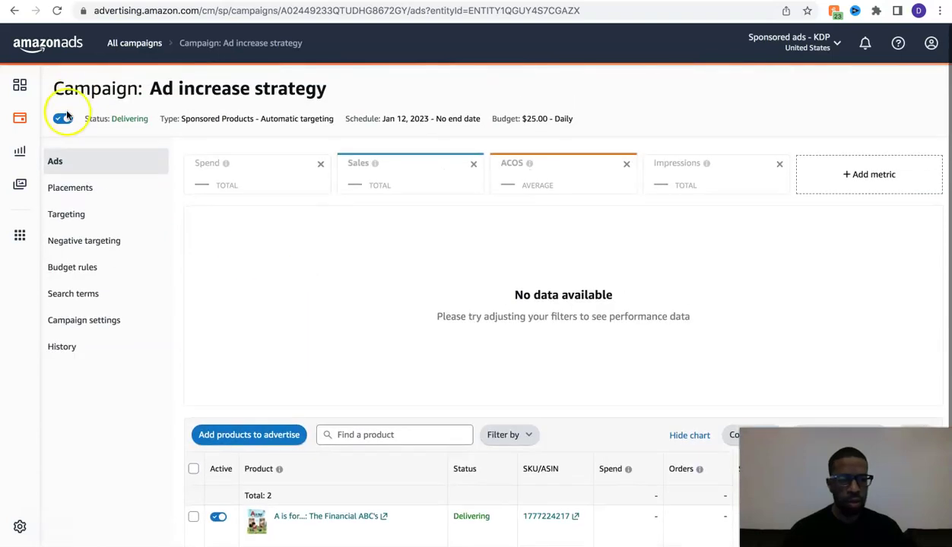
Return to the campaign list and open the Kids book January campaign to view its ad groups
{"action": "left_click", "coordinate": [22, 113]}
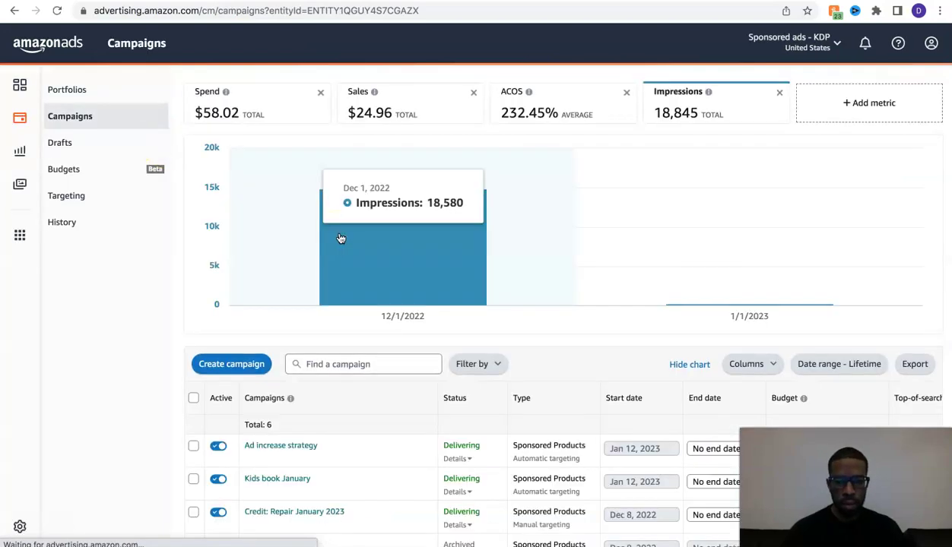
{"action": "scroll", "coordinate": [341, 239], "scroll_direction": "down", "scroll_amount": 2}
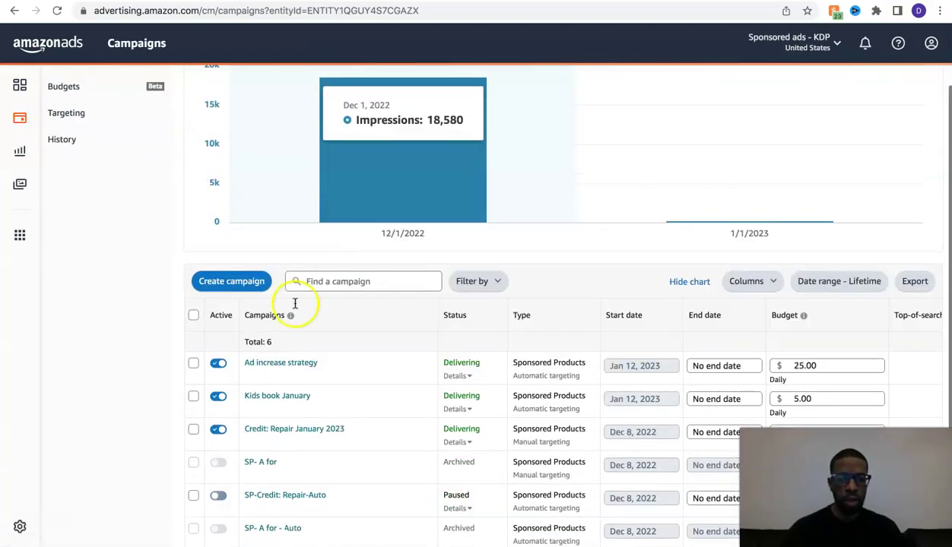
{"action": "left_click", "coordinate": [258, 397]}
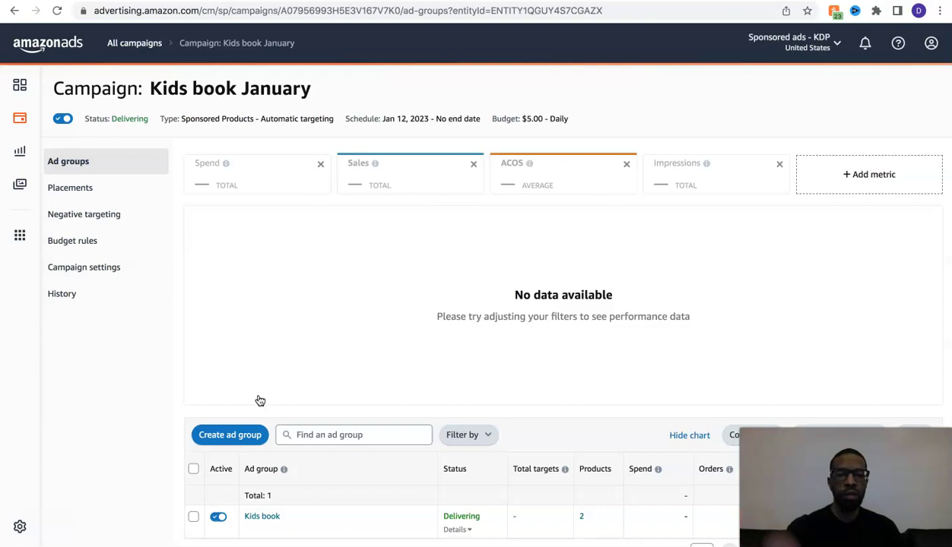
{"action": "left_click_drag", "start_coordinate": [260, 401], "coordinate": [261, 382]}
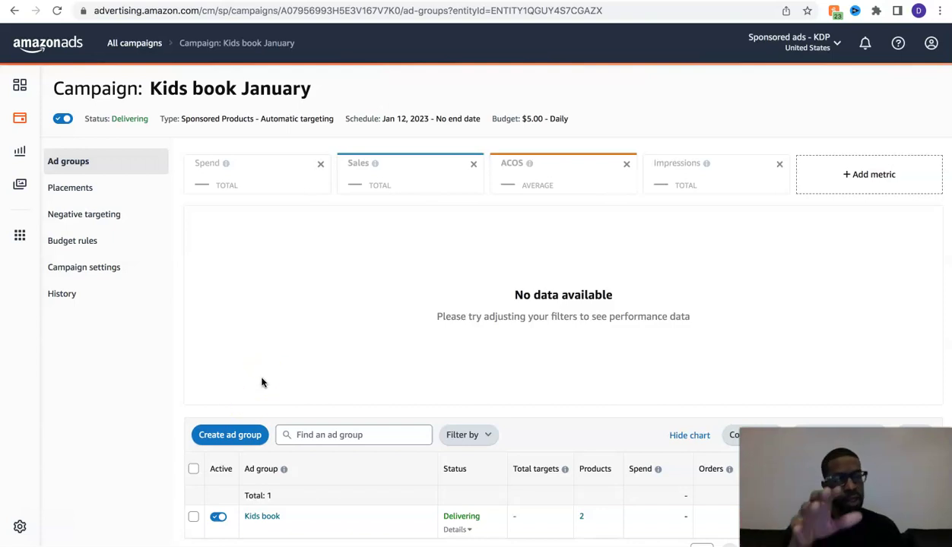
{"action": "scroll", "coordinate": [305, 353], "scroll_direction": "down", "scroll_amount": 2}
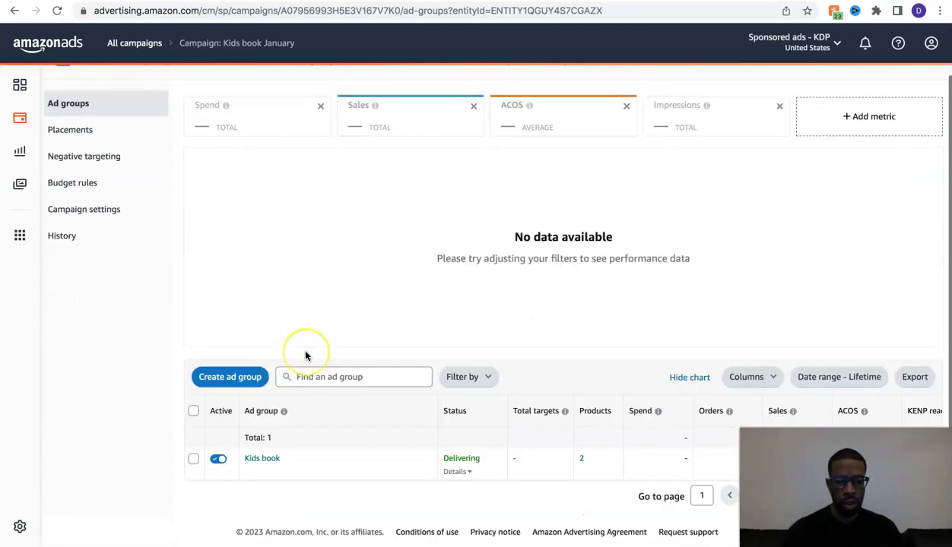
Open the Kids book ad group and check its advertised book editions
{"action": "left_click", "coordinate": [268, 461]}
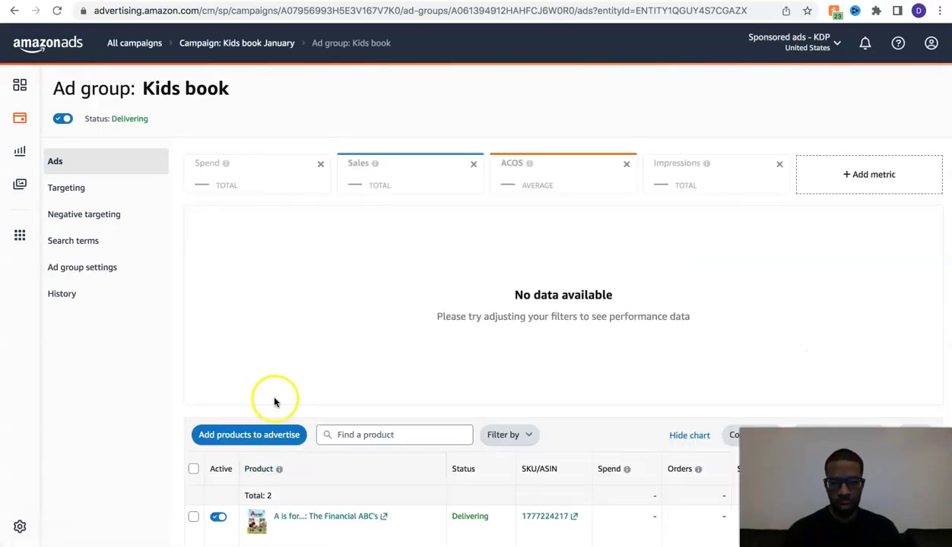
{"action": "scroll", "coordinate": [272, 397], "scroll_direction": "down", "scroll_amount": 5}
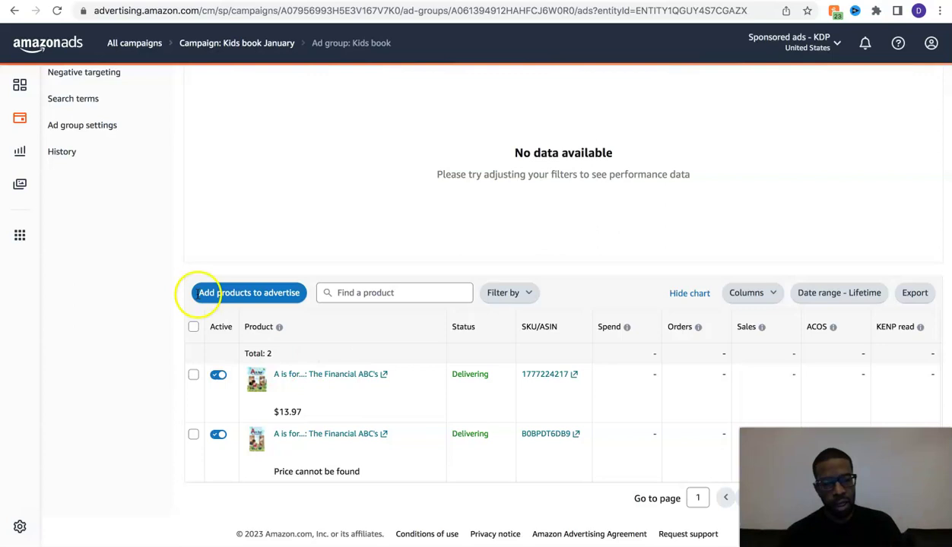
{"action": "scroll", "coordinate": [137, 198], "scroll_direction": "up", "scroll_amount": 2}
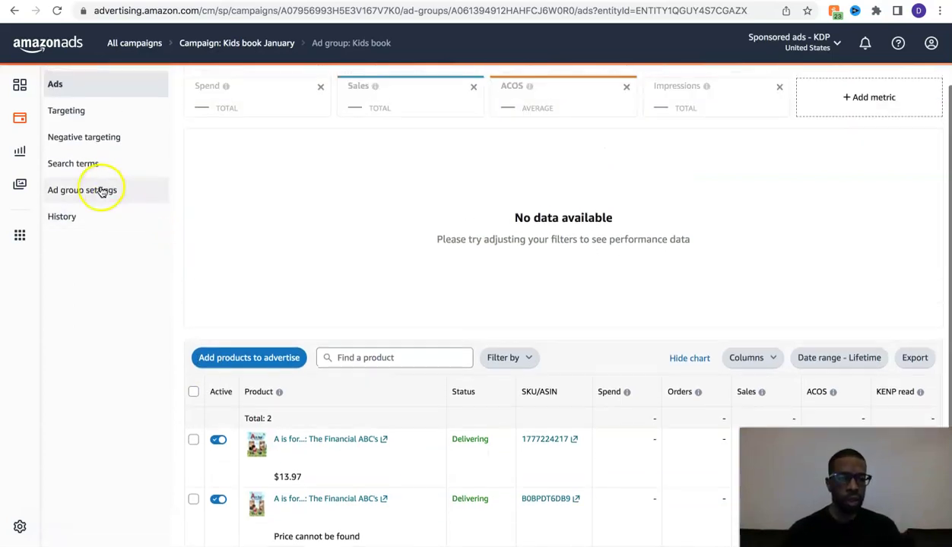
Set the Kids book ad group's default bid to $0.18 and save it
{"action": "left_click", "coordinate": [105, 189]}
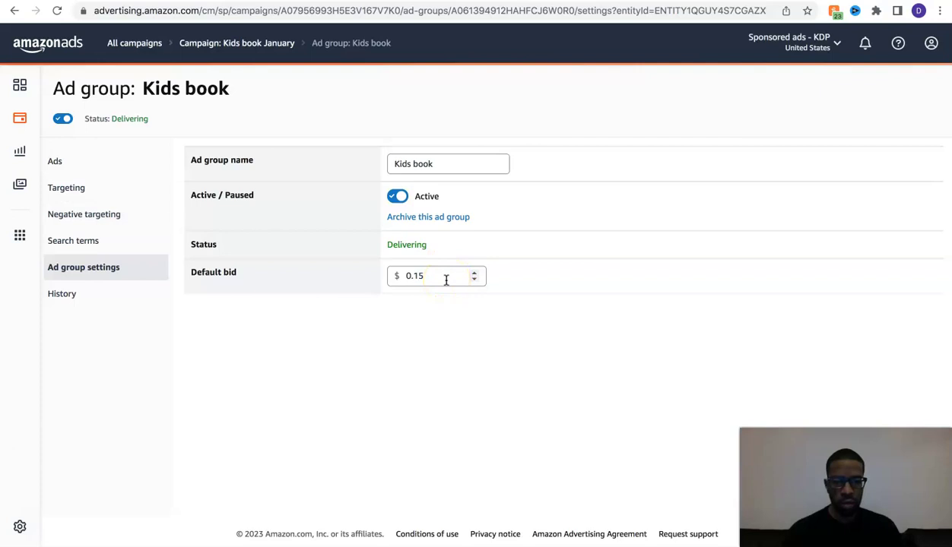
{"action": "left_click", "coordinate": [446, 278]}
{"action": "key", "text": "BackSpace"}
{"action": "left_click", "coordinate": [512, 276]}
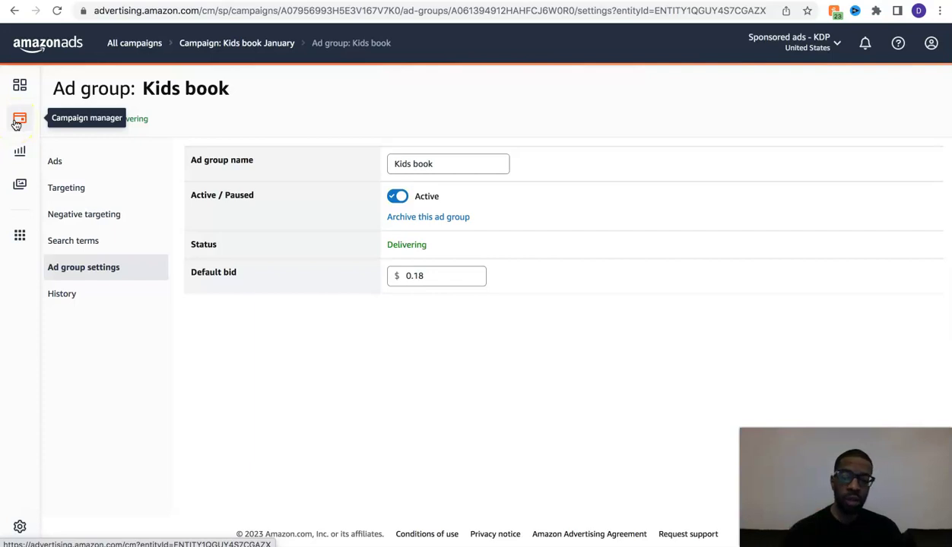
Return to the United States campaign list and locate the Credit: Repair January 2023 campaign
{"action": "left_click", "coordinate": [20, 120]}
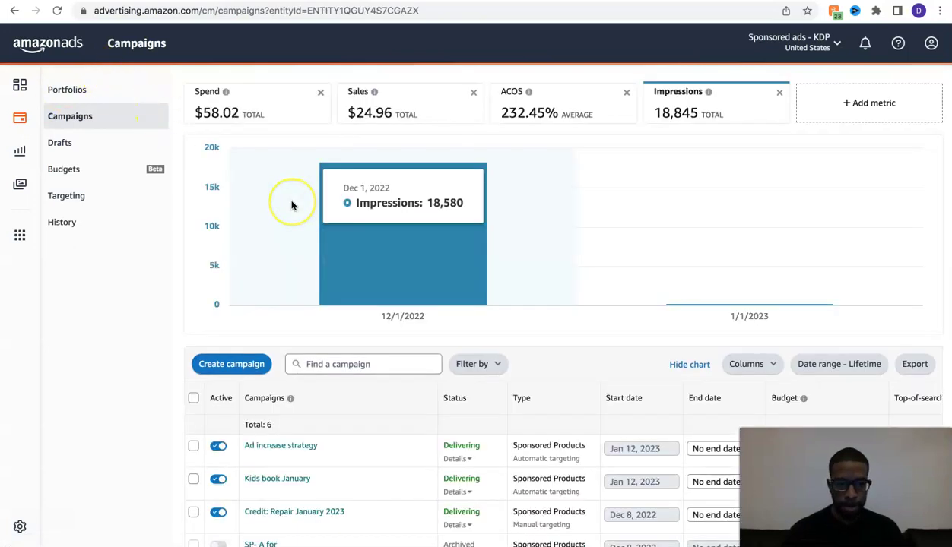
{"action": "scroll", "coordinate": [291, 206], "scroll_direction": "down", "scroll_amount": 2}
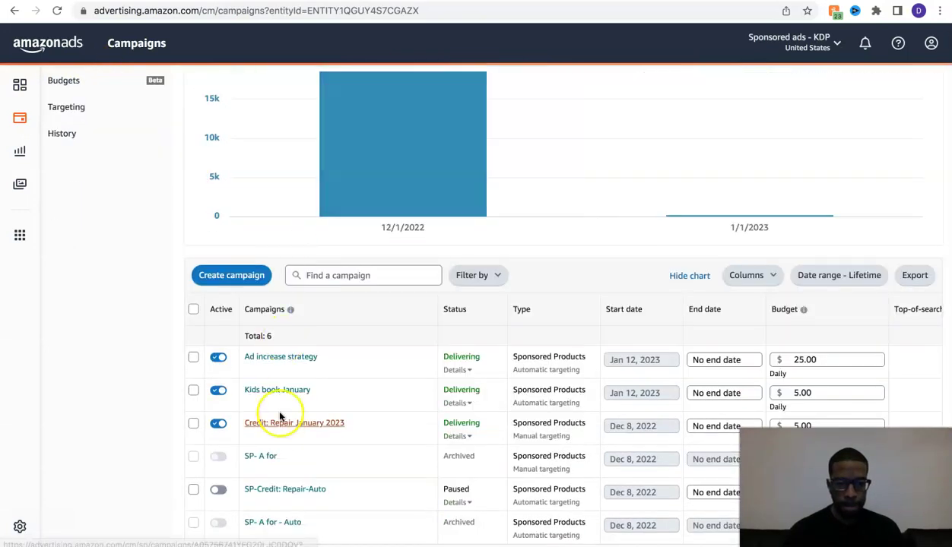